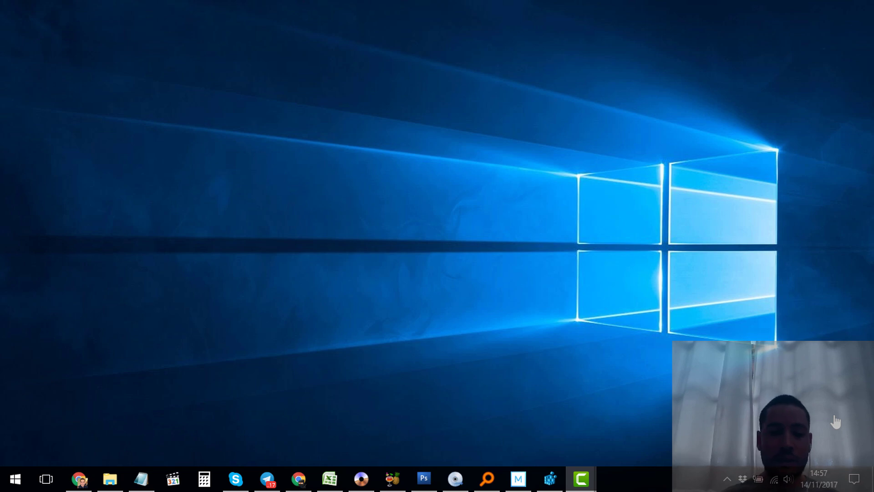
Step: Bring up the Coisas folder and HandBrake's Source Selection window, and minimise both windows
left_click(110, 478)
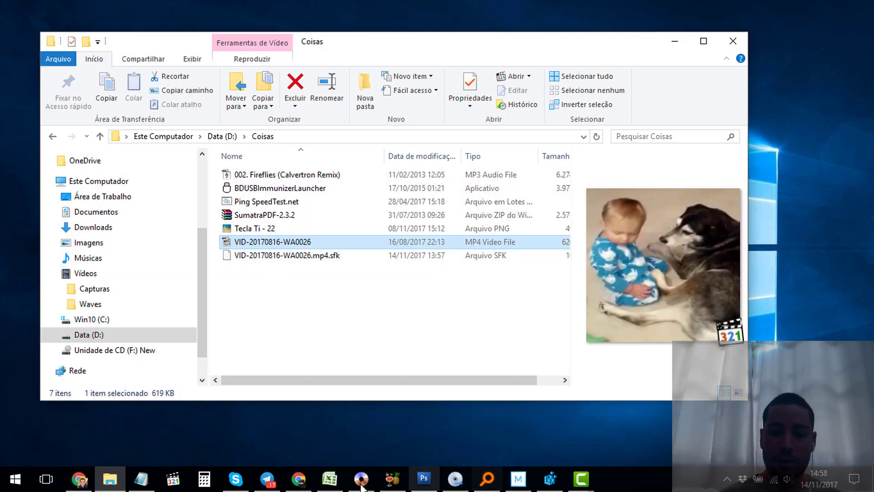
left_click(390, 483)
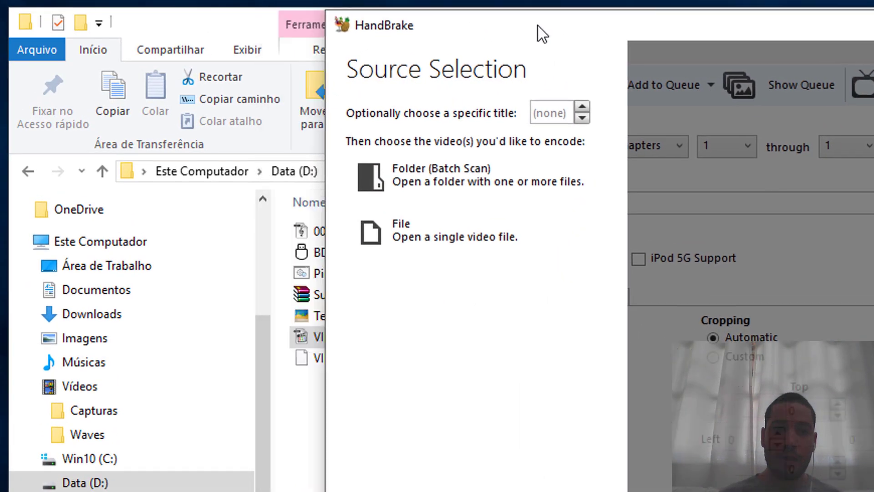
left_click(361, 343)
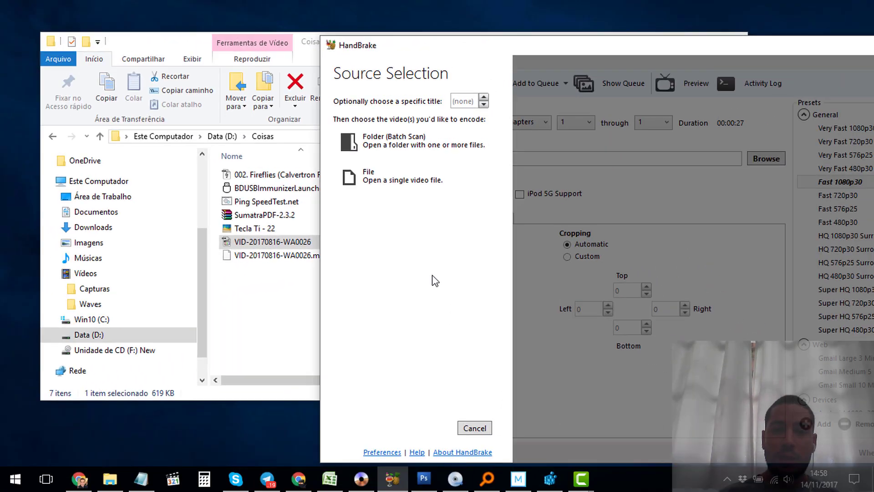
double_click(604, 48)
left_click(693, 26)
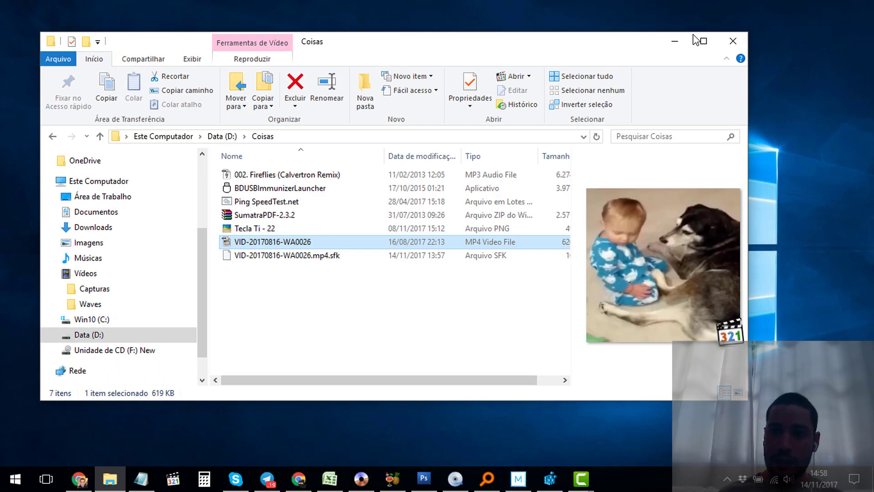
left_click(677, 41)
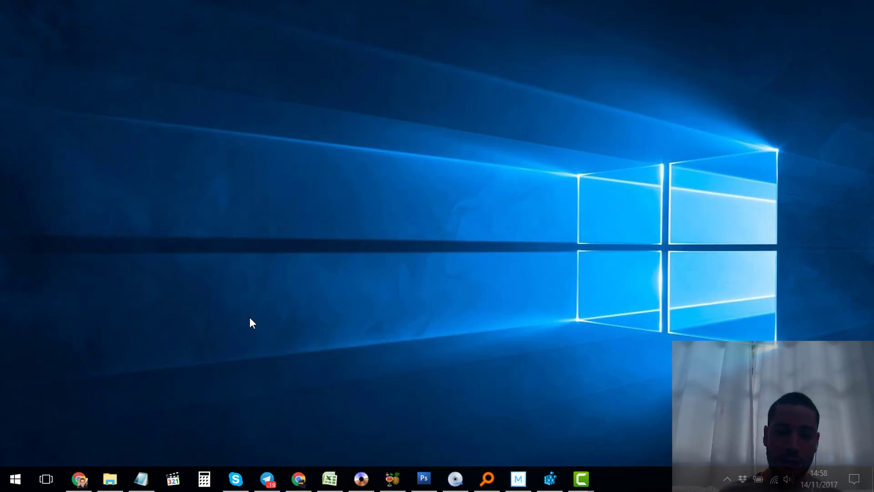
left_click(78, 479)
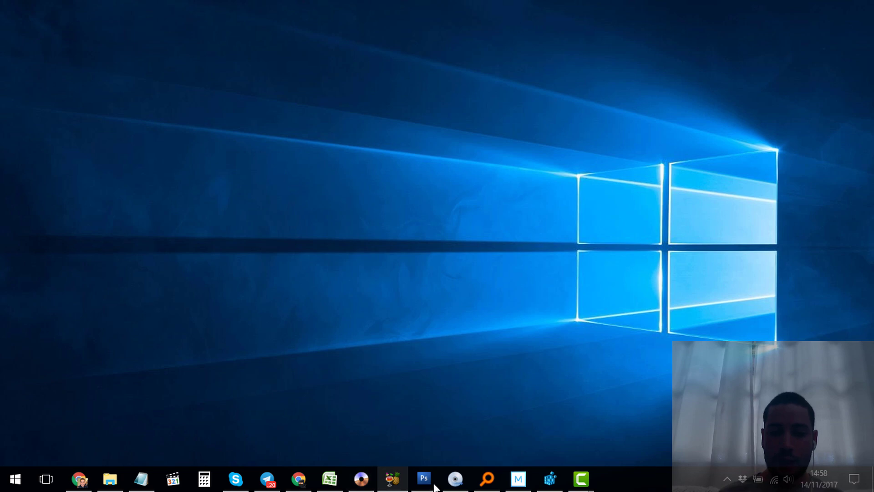
mouse_move(552, 486)
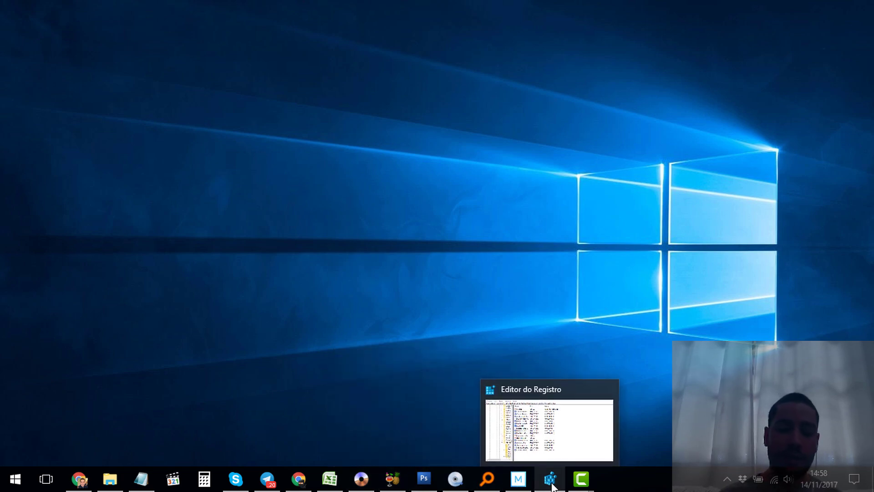
Step: Open the User Account Control notification settings to check the notification level, and cancel out of them
key("super")
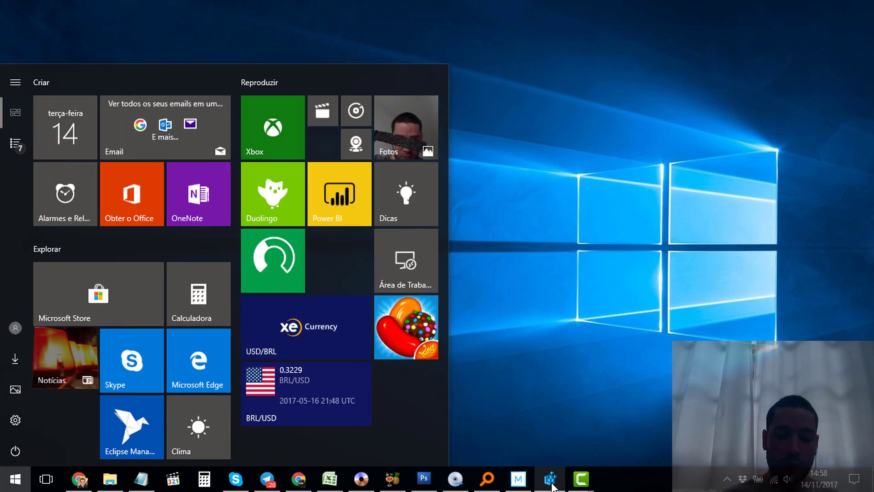
type("cont")
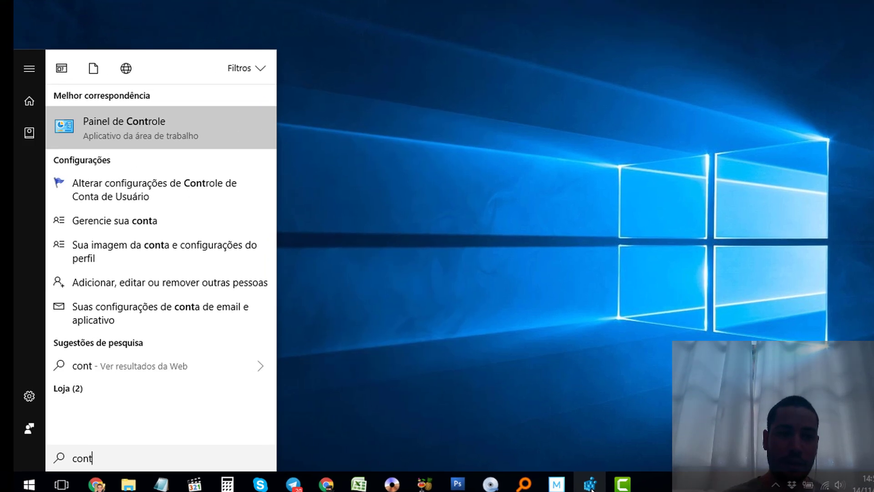
key("Down")
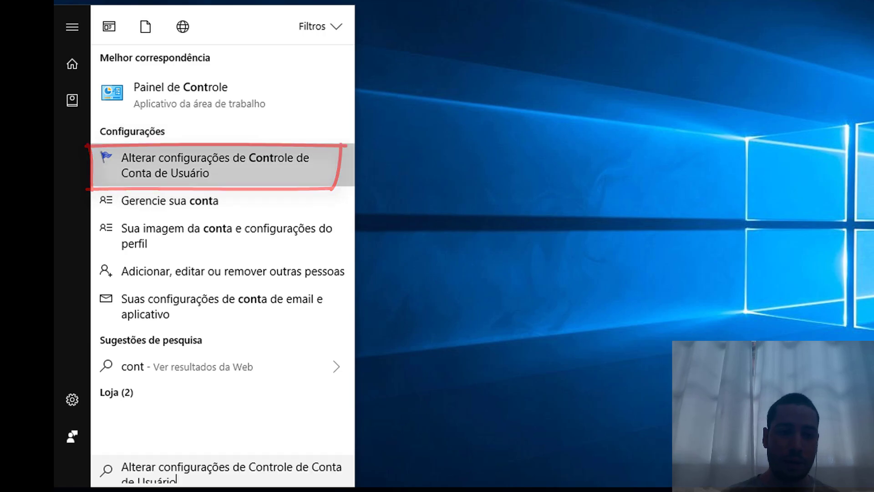
key("Return")
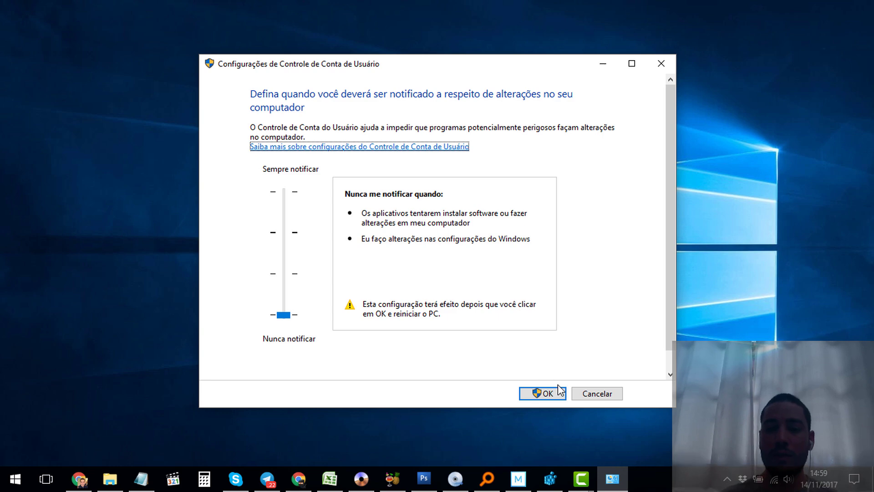
left_click(590, 396)
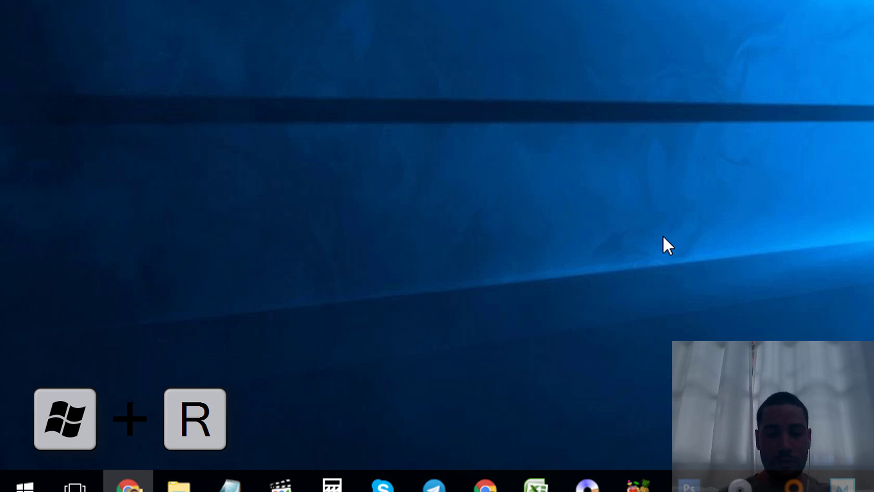
Step: Open the Windows Registry Editor by running regedit
key("super+r")
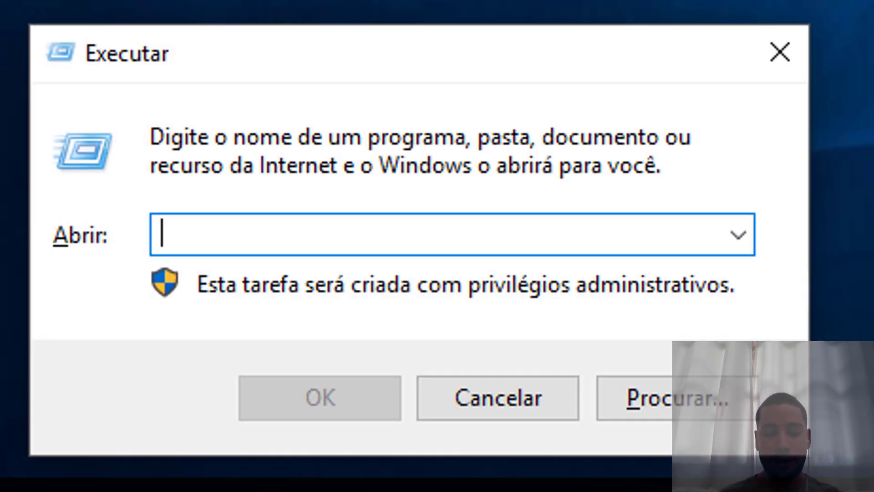
type("reg")
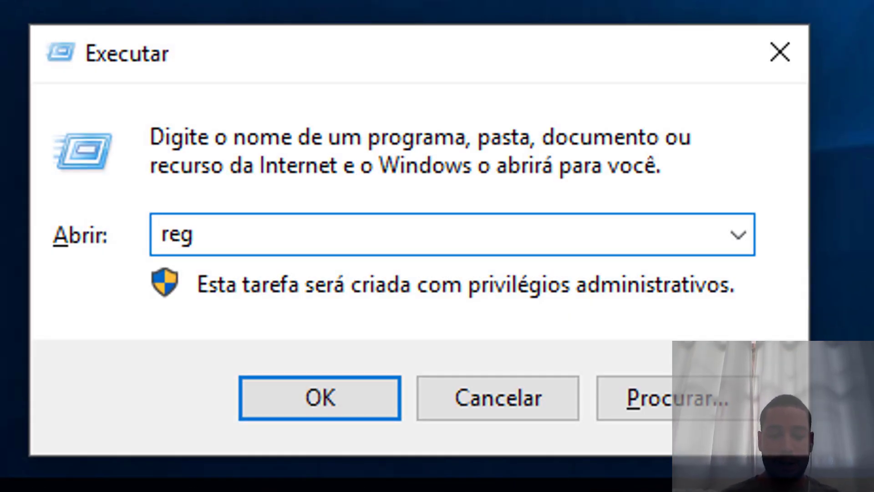
type("edit")
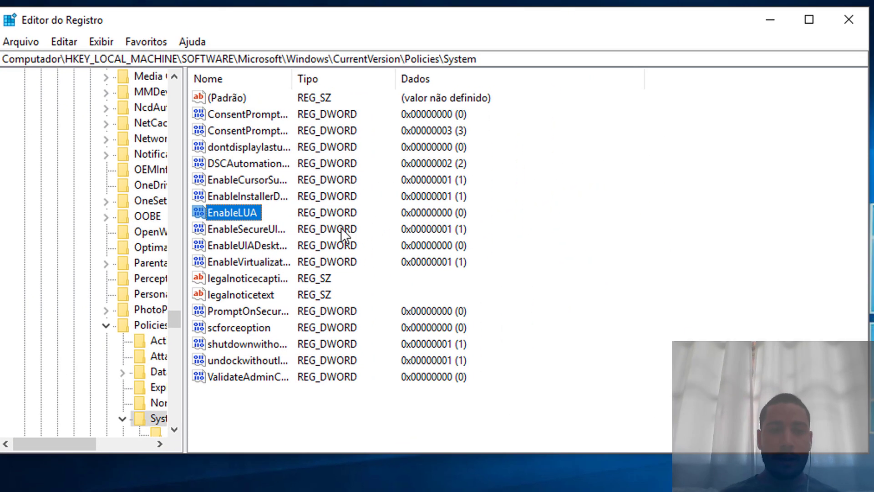
Step: Return to the Computador root of the registry tree and expand HKEY_LOCAL_MACHINE
left_click(142, 246)
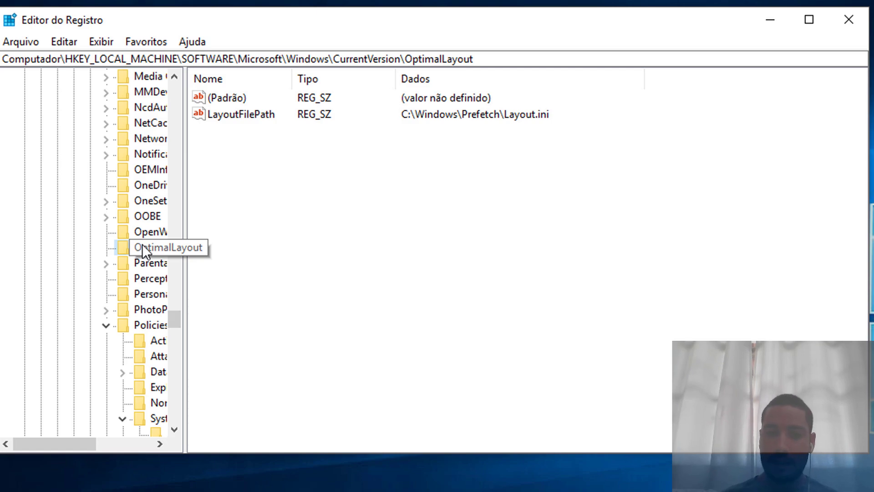
key("Home")
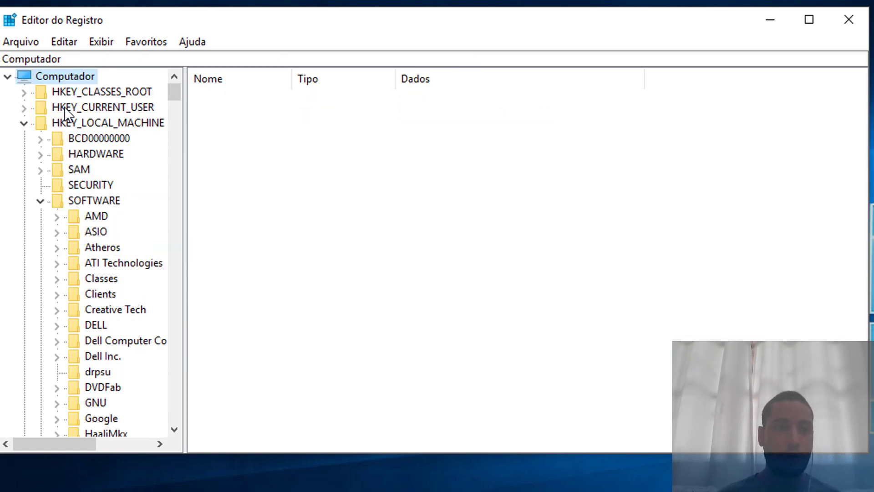
left_click(24, 123)
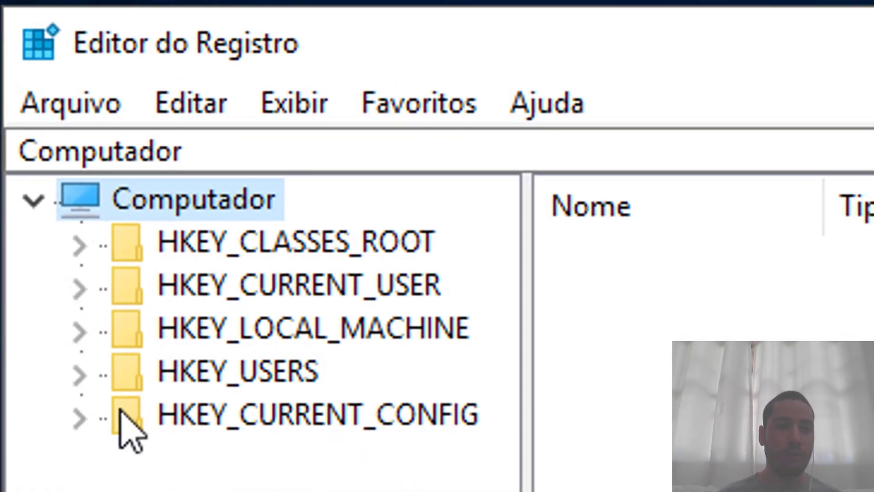
left_click(80, 337)
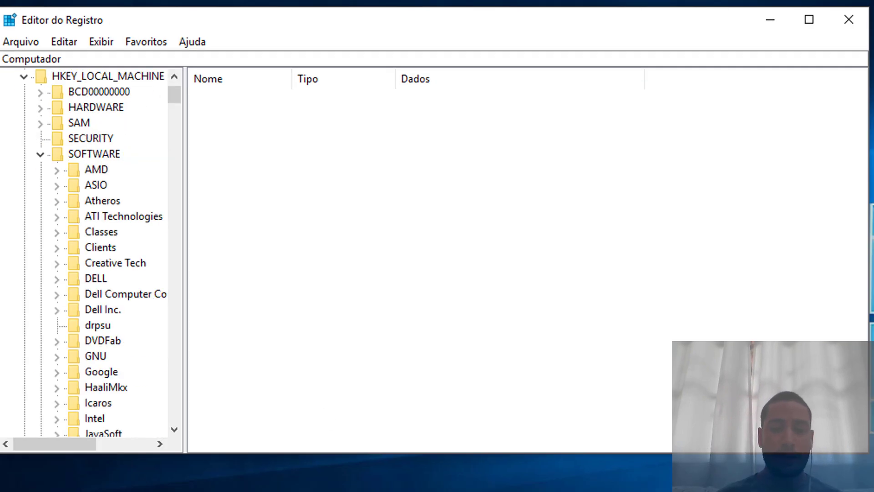
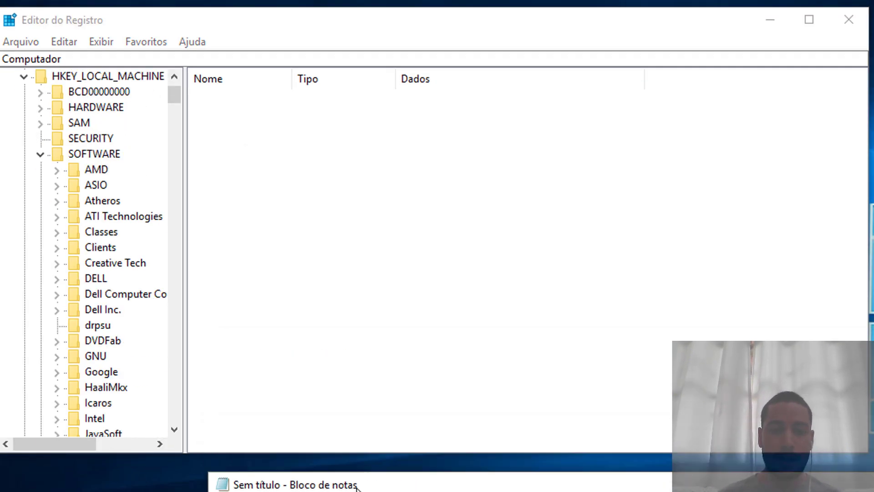
Step: Check the registry path and EnableLUA entry in the untitled Notepad note, and return to the Registry Editor
key("alt+Tab")
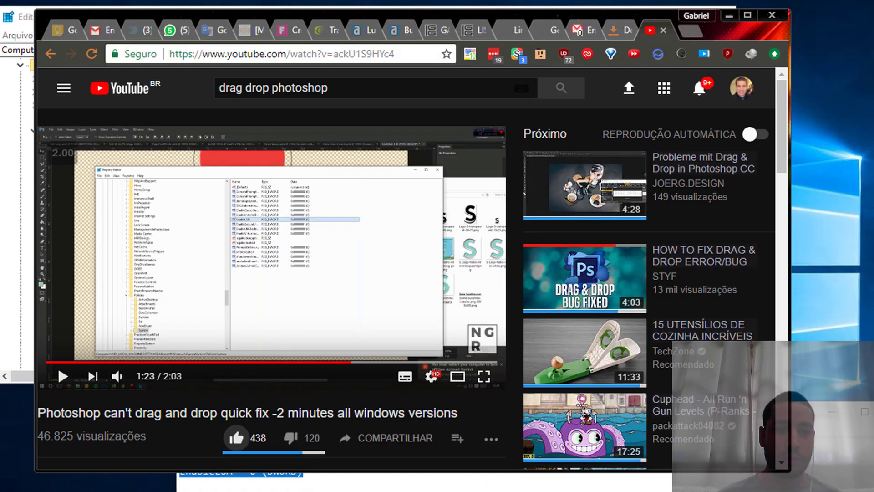
key("alt+Tab")
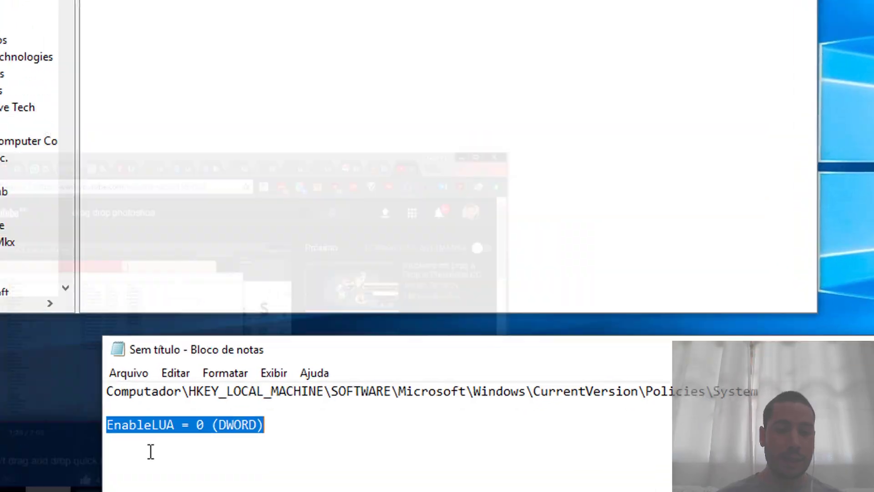
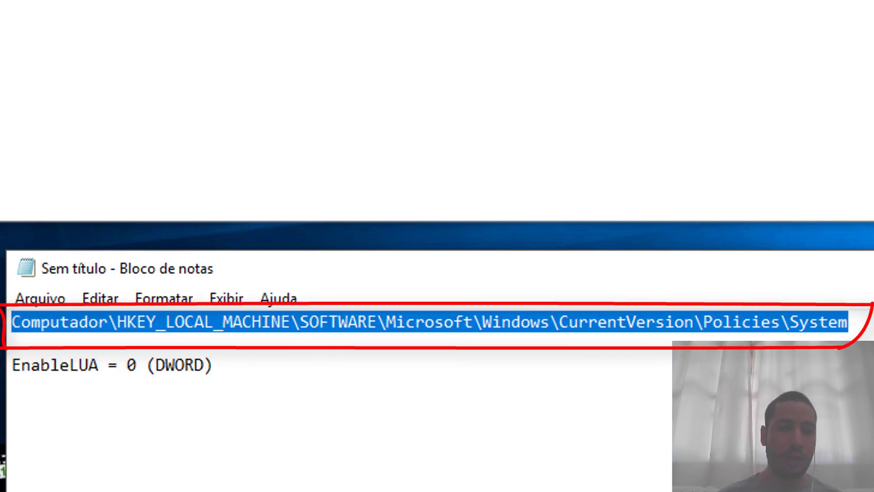
key("alt+Tab")
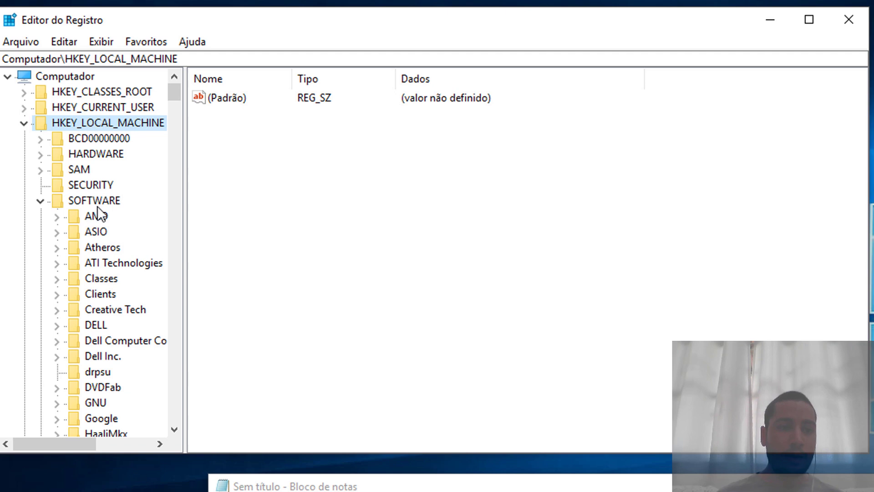
Step: Navigate the registry tree under HKEY_LOCAL_MACHINE through SOFTWARE and Microsoft, and expand the Windows key
left_click(97, 199)
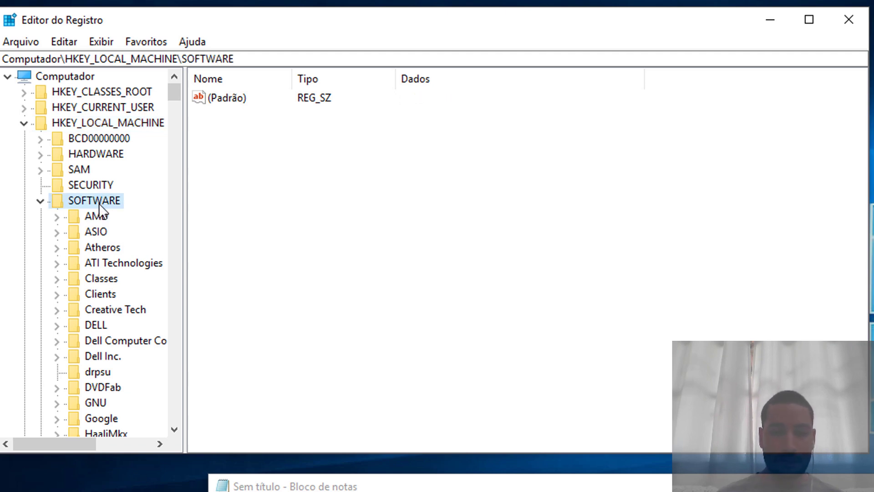
left_click(102, 260)
type("mi")
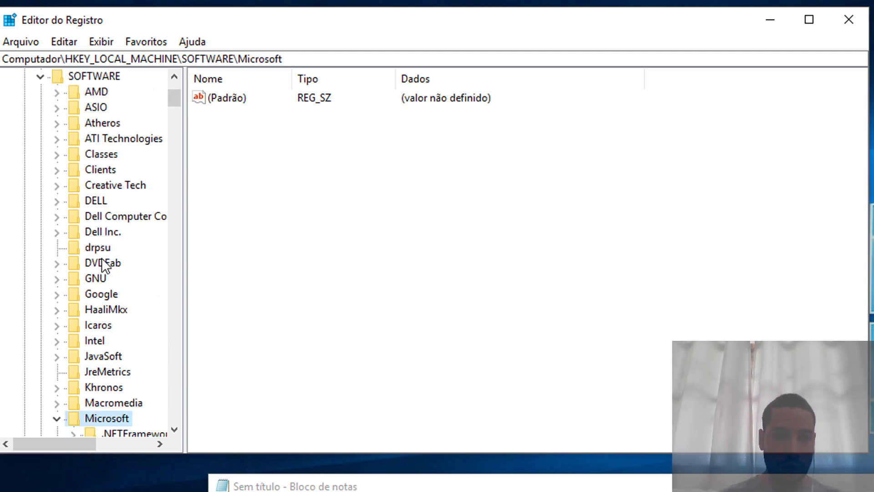
key("Down")
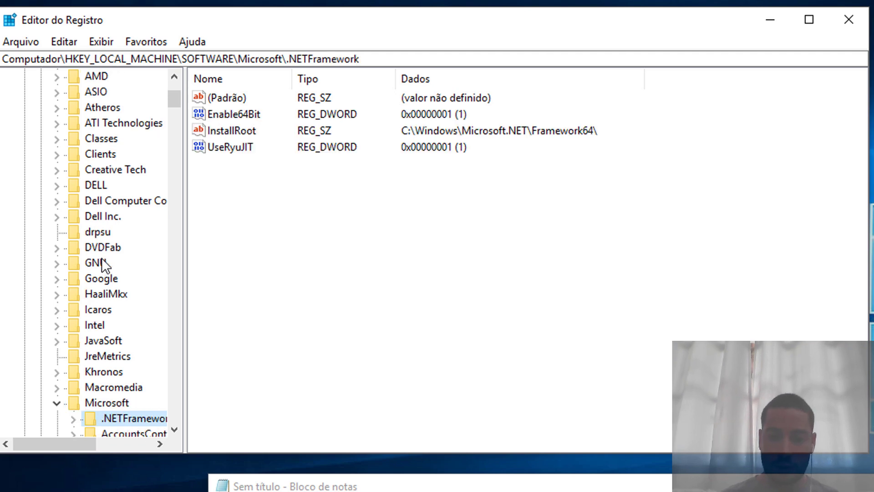
type("win")
key("Right")
key("Down")
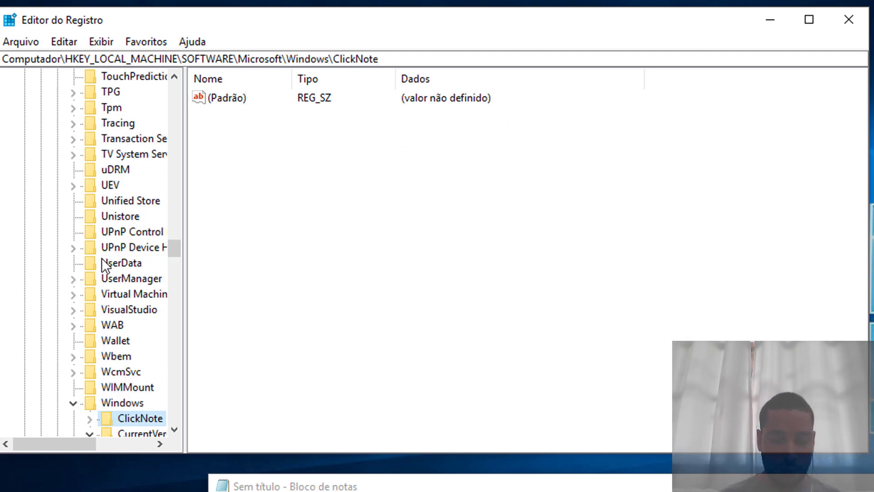
Step: Continue through CurrentVersion and Policies to the System key
key("Down")
type("pol")
key("Right")
key("Down")
type("sys")
key("Right")
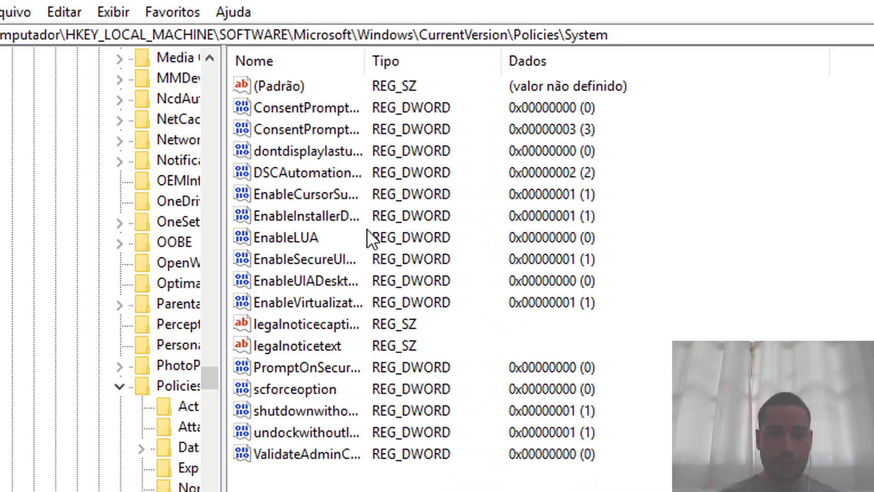
Step: Set the value data of the EnableLUA DWORD in Policies\System to 0 in hexadecimal base
left_click(301, 239)
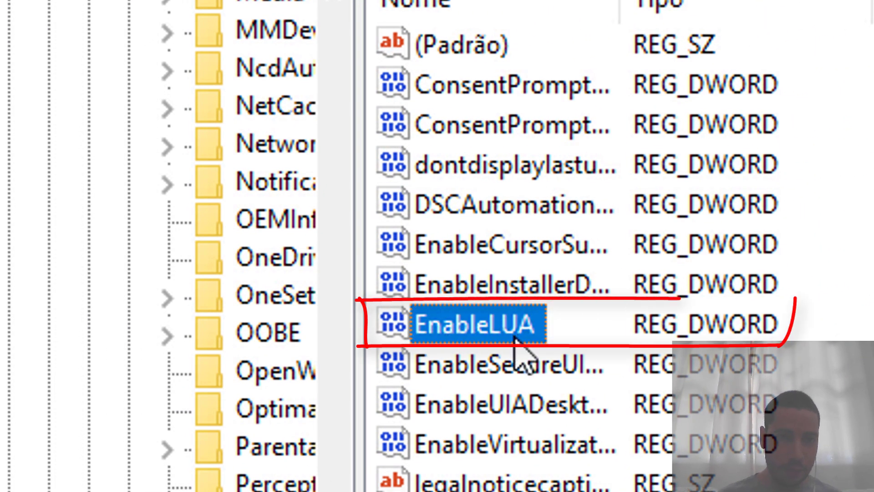
double_click(486, 329)
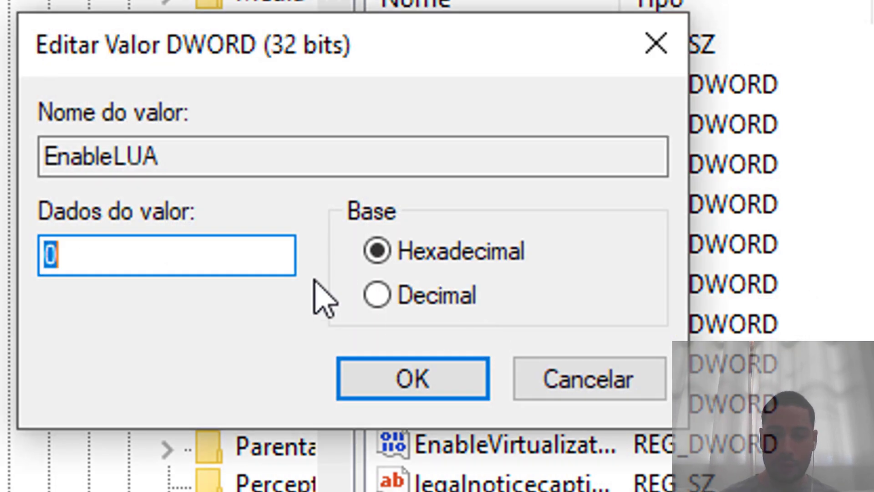
type("1")
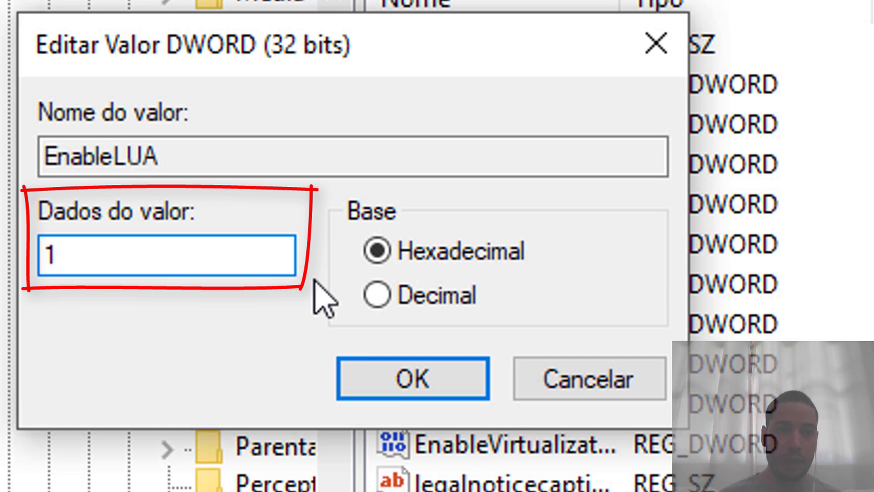
key("BackSpace")
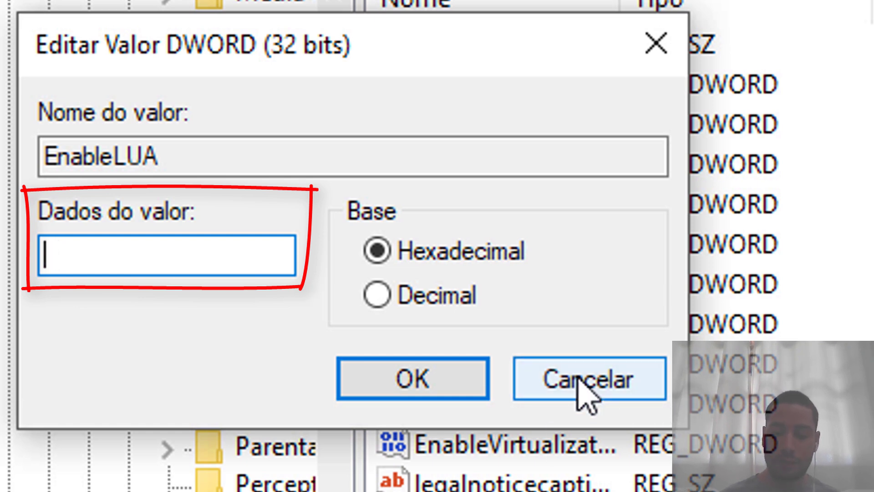
type("0")
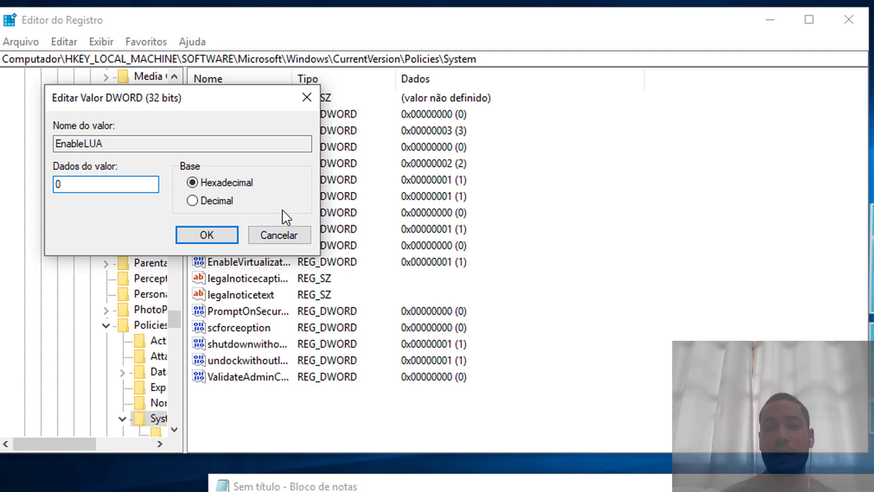
left_click(220, 234)
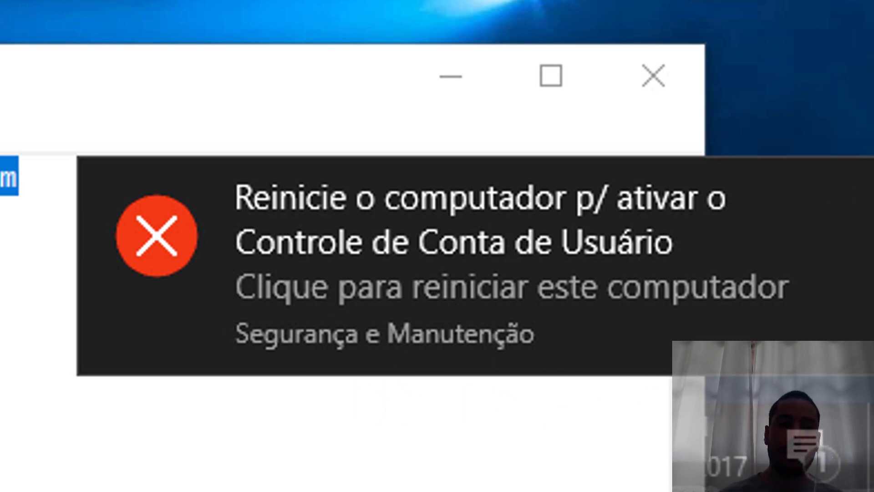
Step: Reopen the EnableLUA DWORD value for editing and replace its value data with 0
double_click(99, 144)
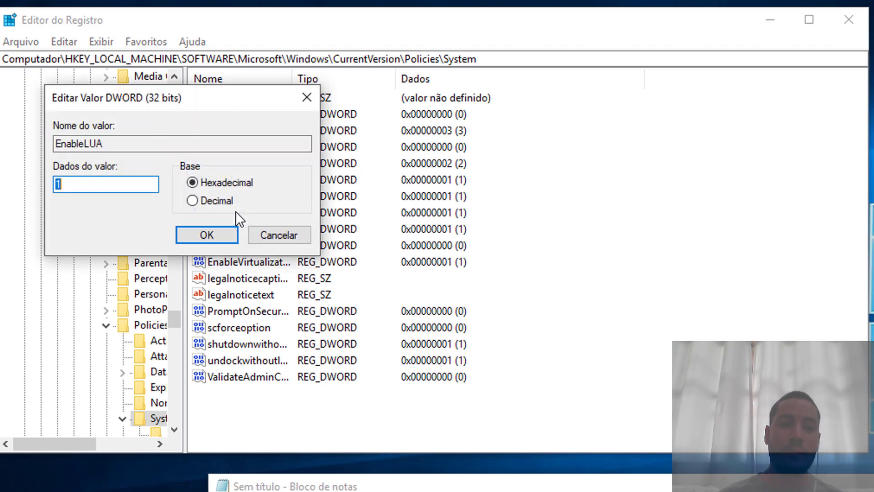
type("0")
key("Return")
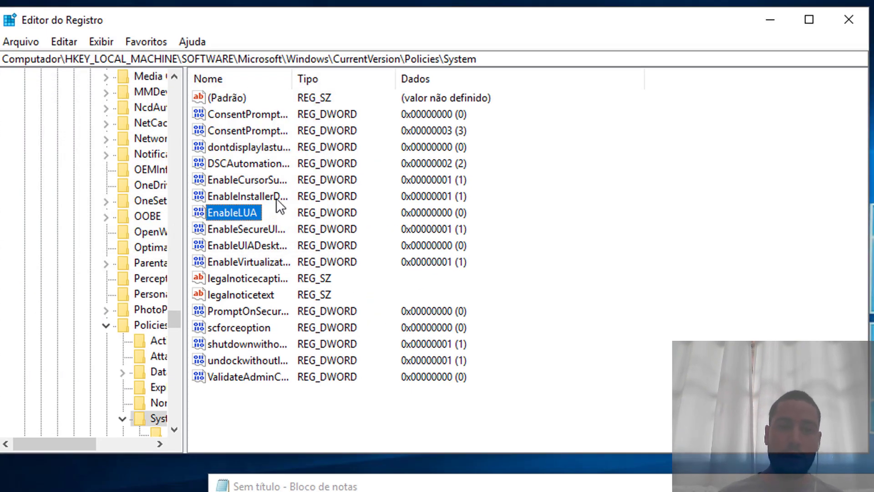
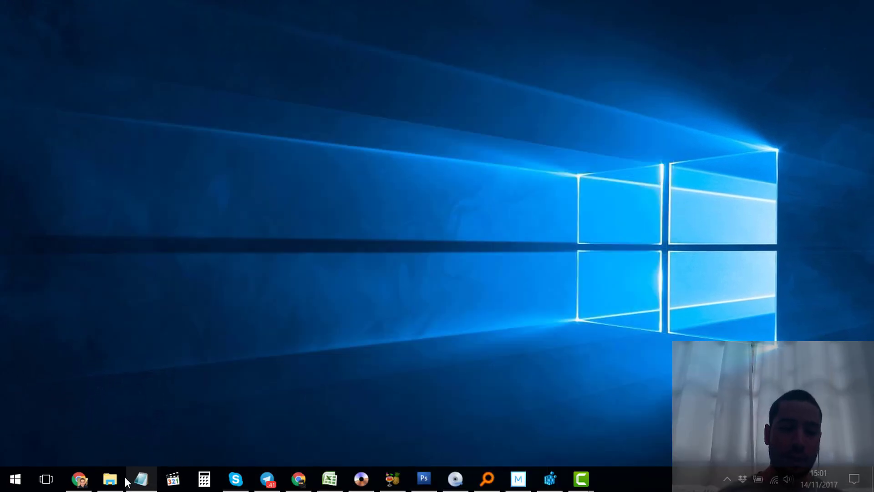
Step: Load VID-20170816-WA0026 from the Coisas folder into HandBrake's source selection by dropping it there, and minimize HandBrake
left_click(110, 479)
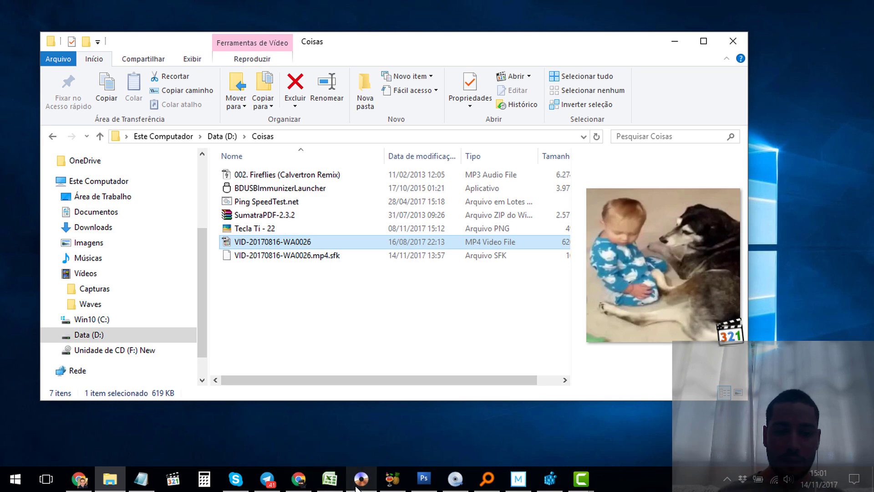
left_click(393, 479)
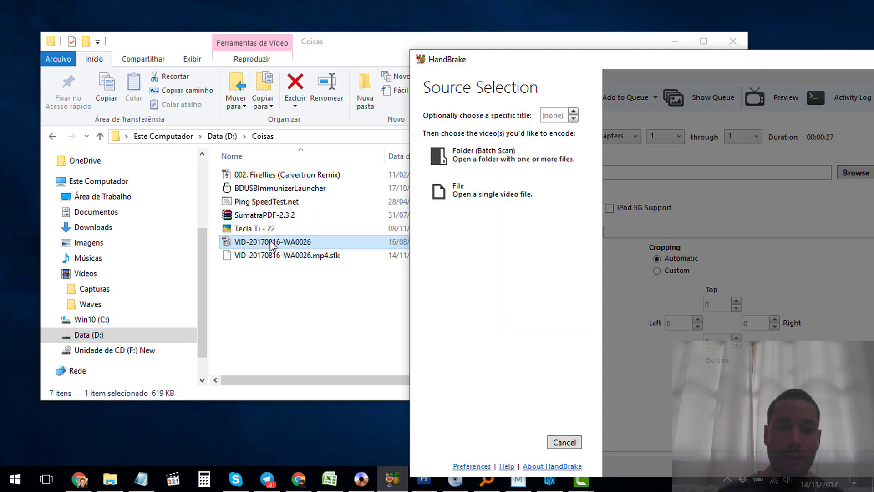
mouse_move(271, 244)
left_mouse_down()
mouse_move(601, 261)
mouse_move(622, 275)
mouse_move(542, 284)
left_mouse_up()
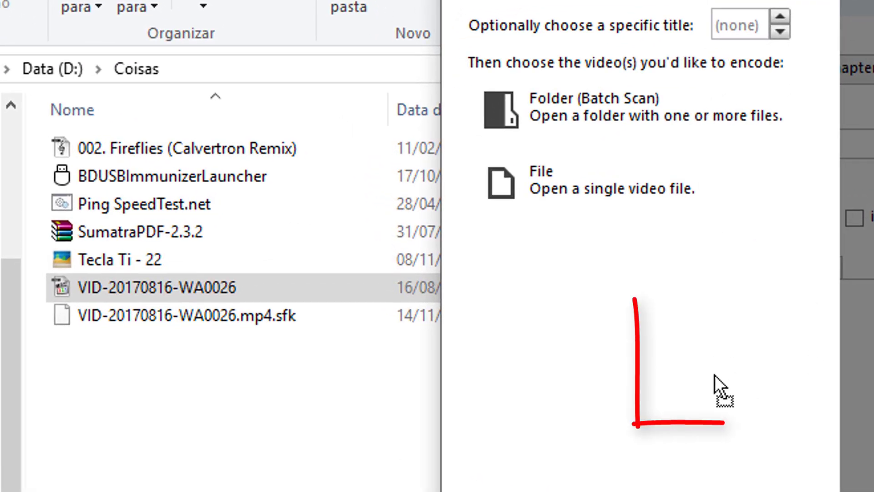
left_click_drag(714, 375, 697, 355)
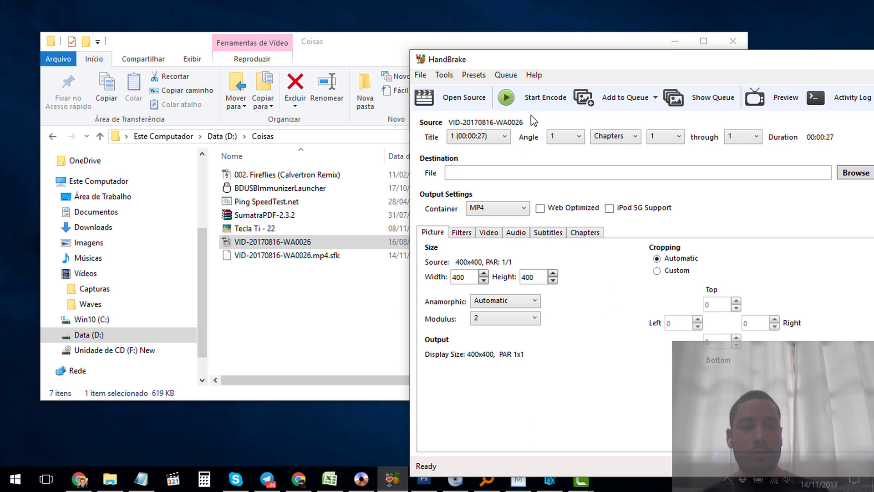
left_click_drag(684, 64, 501, 57)
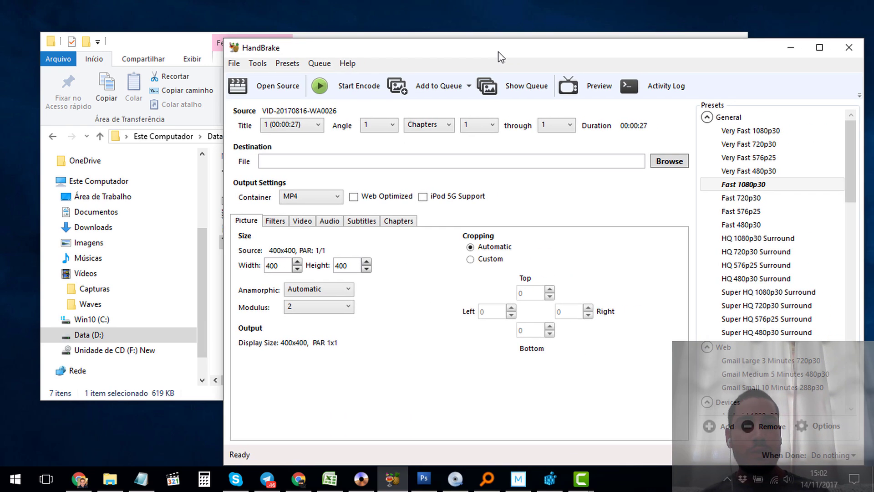
left_click(792, 49)
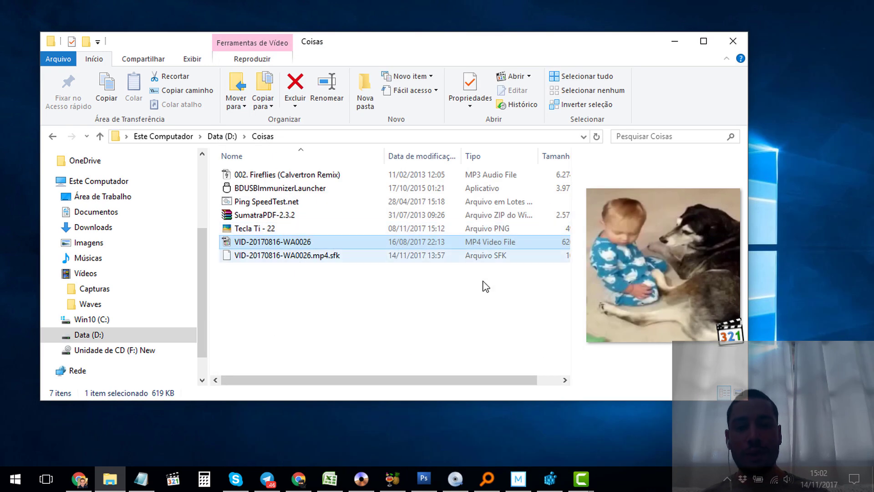
Step: Switch to Photoshop, open the Tecla Ti - 22 image by dropping it from the Coisas folder onto the workspace, and minimize Photoshop
left_click(424, 478)
mouse_move(246, 229)
left_mouse_down()
mouse_move(329, 221)
mouse_move(451, 242)
left_mouse_up()
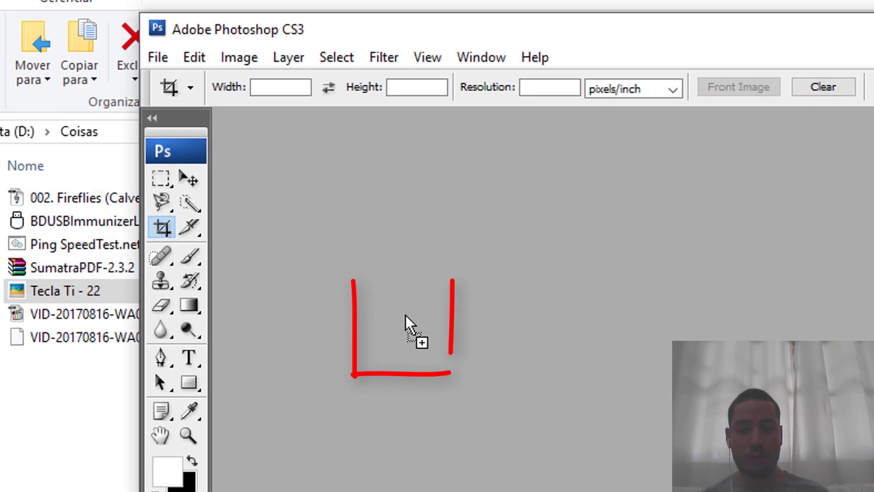
left_click_drag(405, 315, 405, 315)
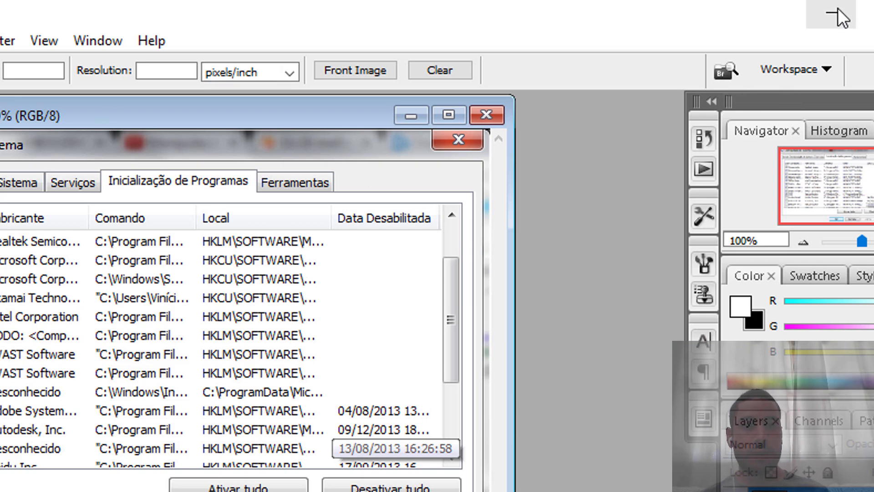
left_click(837, 7)
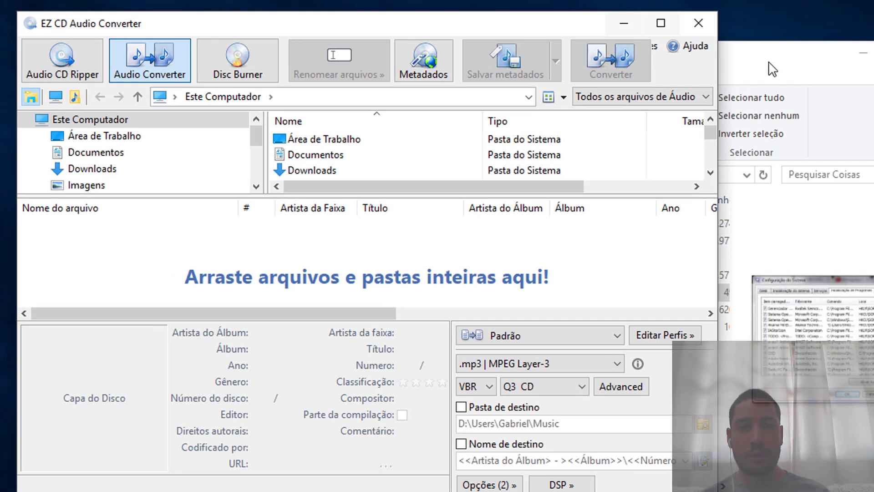
Step: Add 002. Fireflies (Calvertron Remix) from the Coisas folder to EZ CD Audio Converter's file list by dropping it there, and minimize the converter
left_click(757, 73)
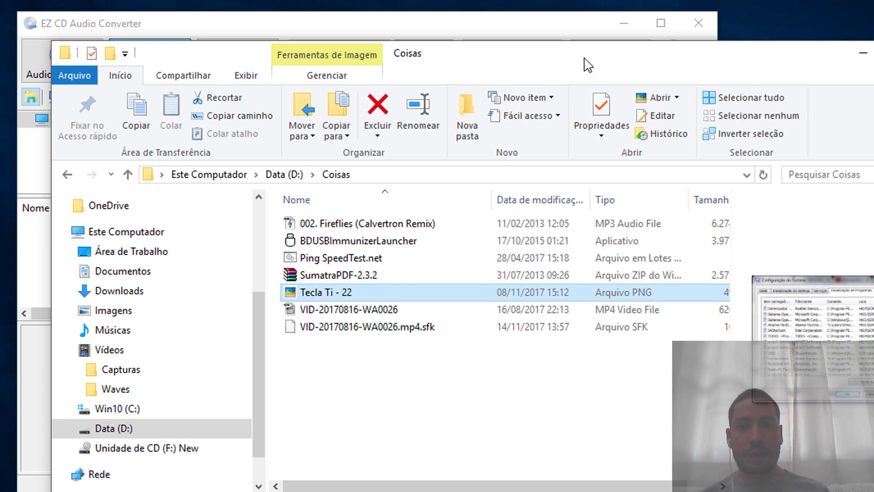
left_click_drag(587, 64, 873, 66)
left_click(652, 228)
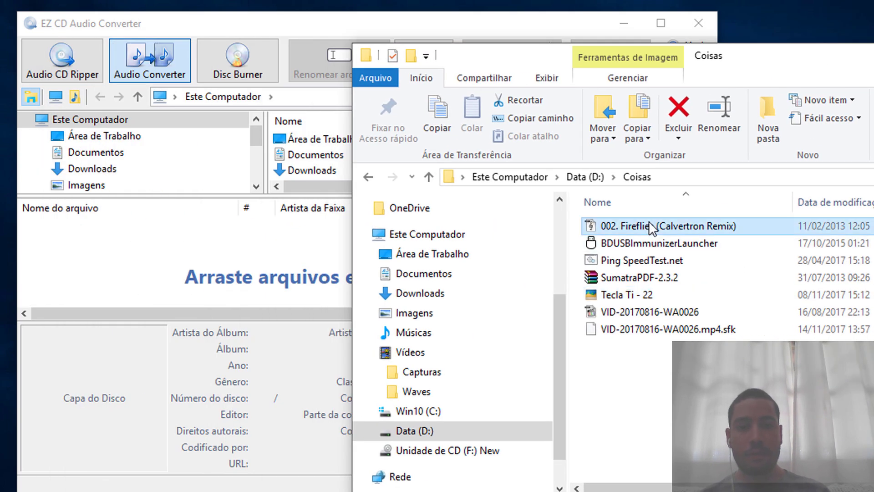
left_click_drag(653, 228, 195, 230)
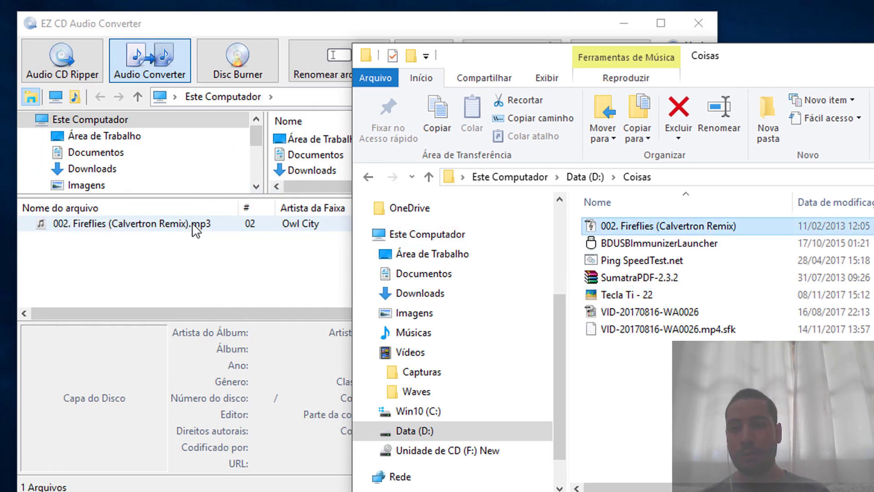
left_click(232, 233)
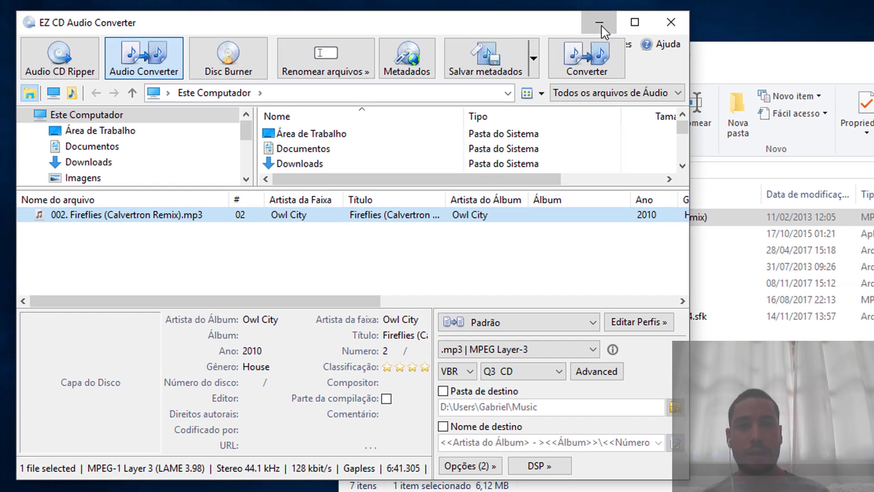
left_click(636, 28)
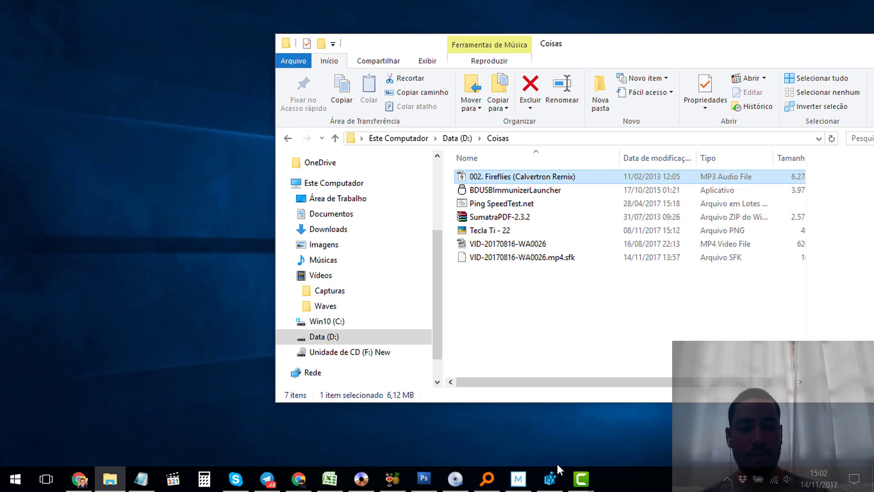
Step: Copy BDUSBImmunizerLauncher.exe in Soft Backup Pen from Everything's results into the Coisas folder, replacing the existing file
left_click(484, 483)
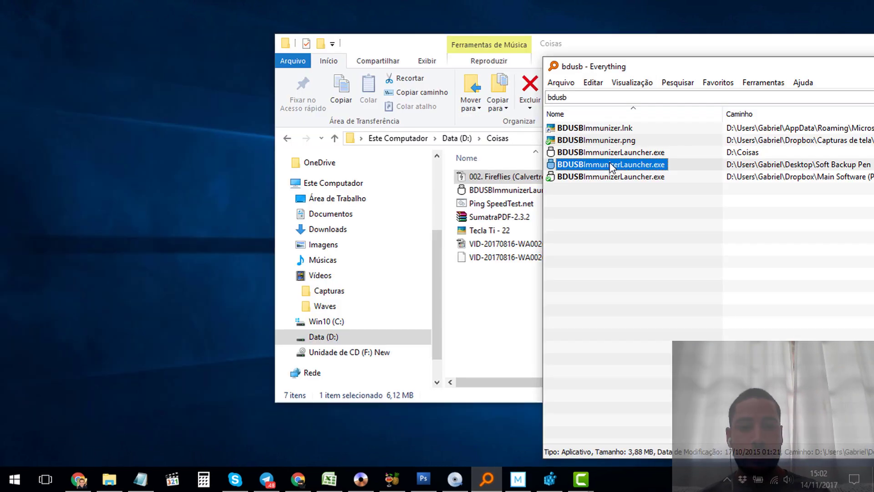
left_click_drag(612, 168, 505, 272)
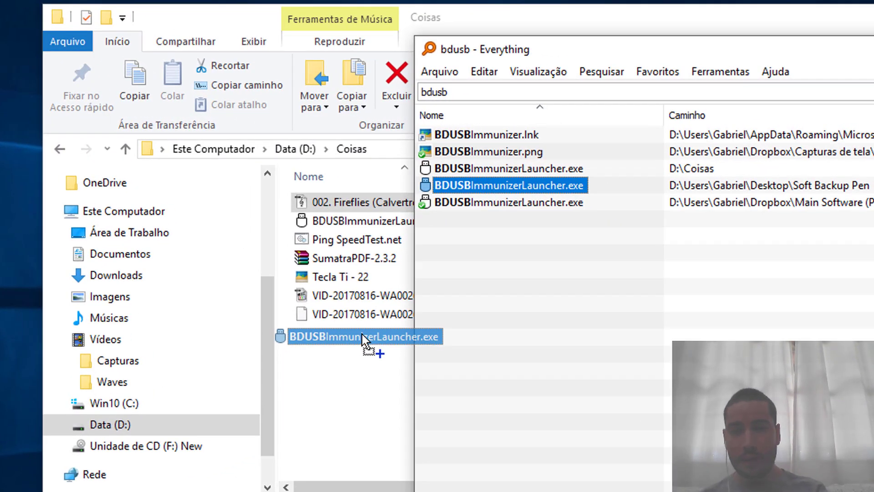
left_click_drag(362, 334, 362, 334)
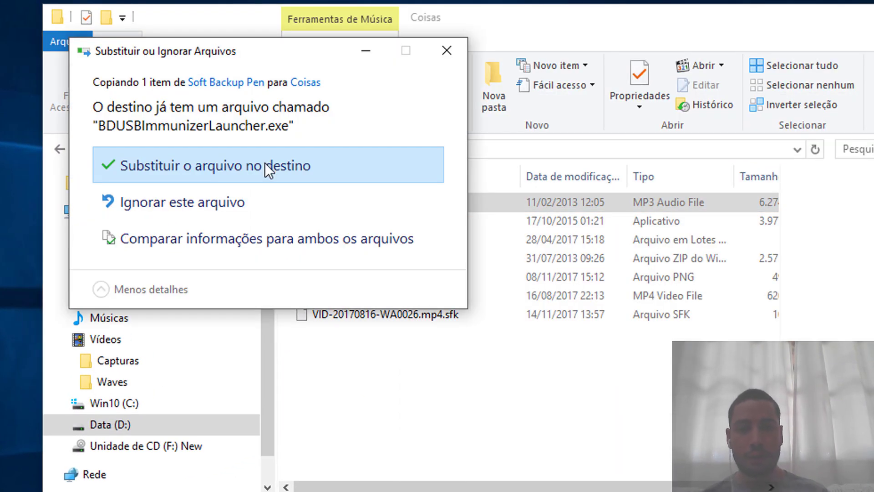
left_click(264, 162)
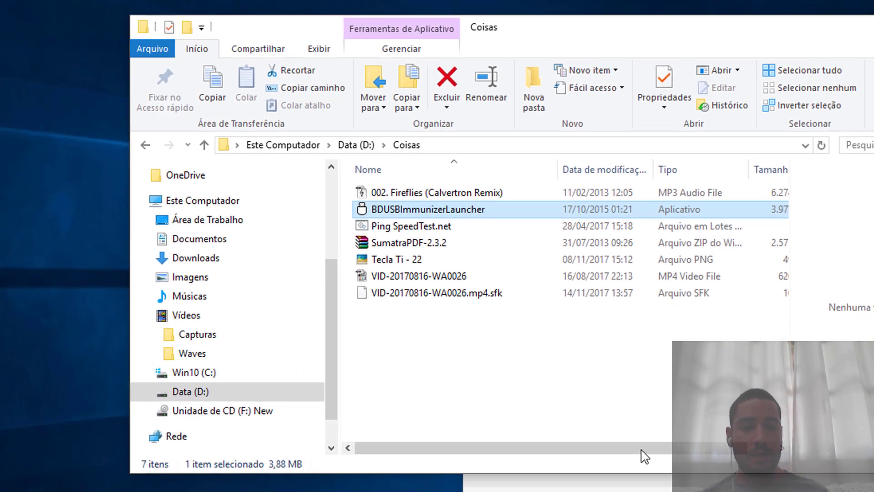
left_click(569, 433)
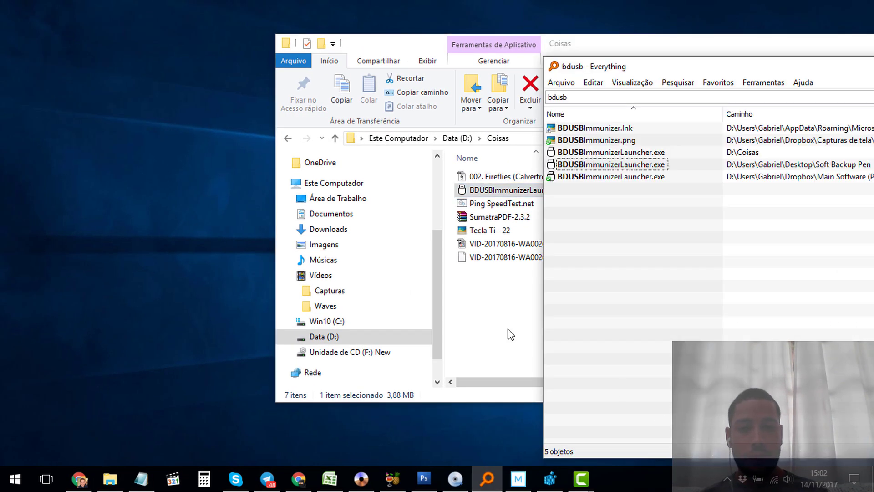
Step: Place VID-20170816-WA0026 from the Coisas folder at the start of Movie Studio's Text track by dropping it there, and minimize Movie Studio
left_click(521, 483)
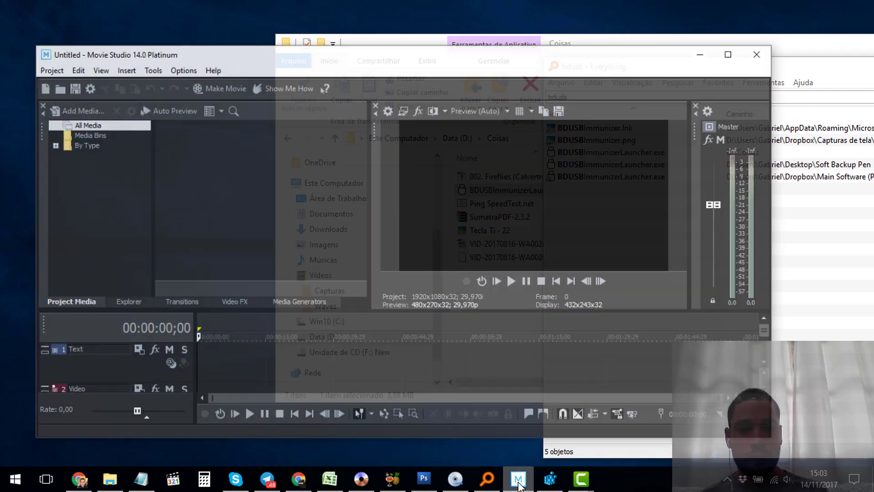
left_click(630, 453)
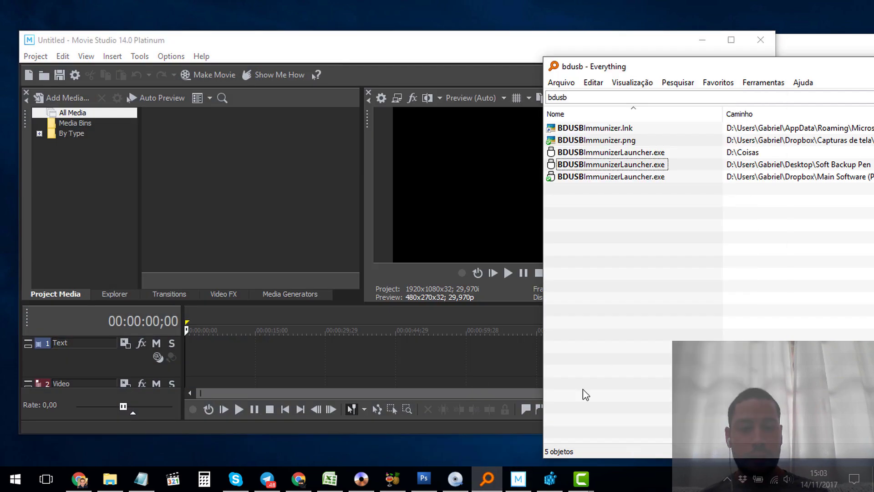
left_click(110, 479)
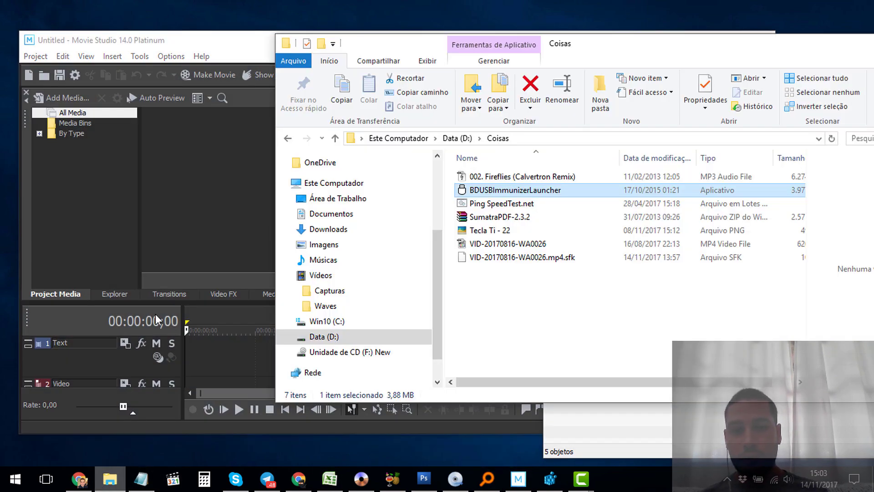
left_click_drag(487, 248, 188, 354)
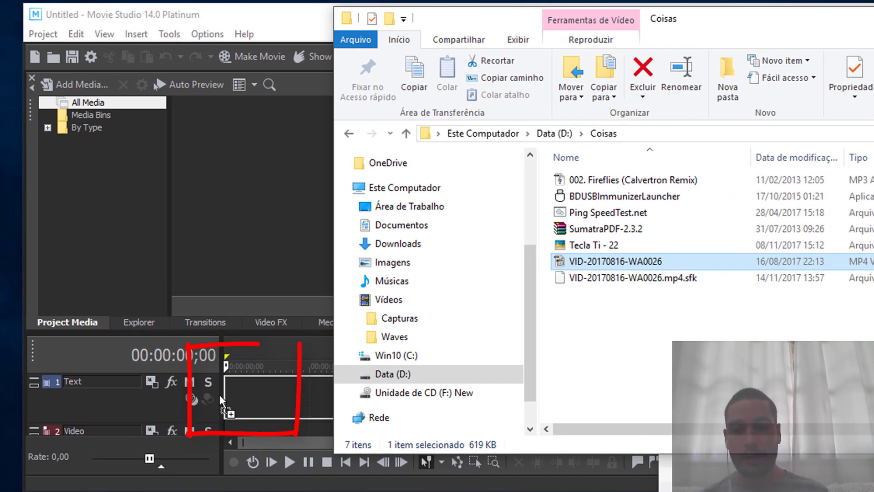
mouse_move(219, 395)
left_mouse_down()
mouse_move(227, 396)
mouse_move(207, 395)
mouse_move(245, 395)
left_mouse_up()
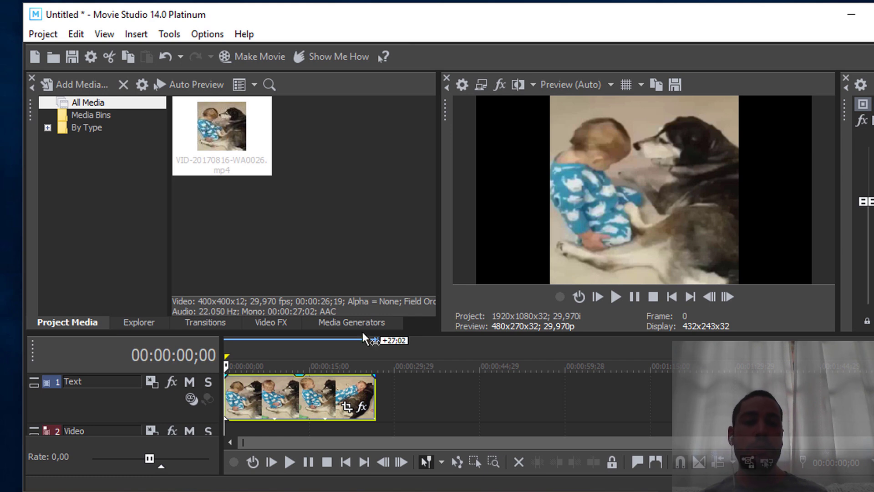
left_click(851, 20)
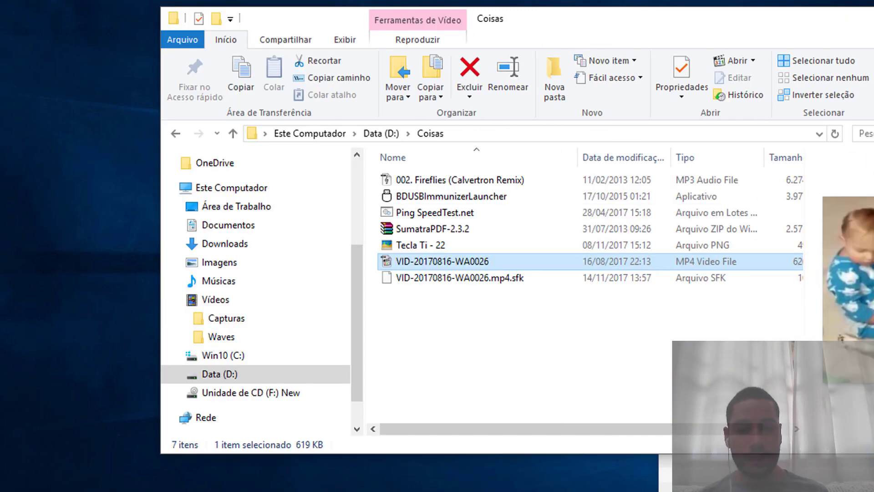
Step: Copy PortableApps.com_Platform_Setup_14.4.1.paf.exe from Chrome's downloads page into the Coisas folder by dropping it there
key("alt+Tab")
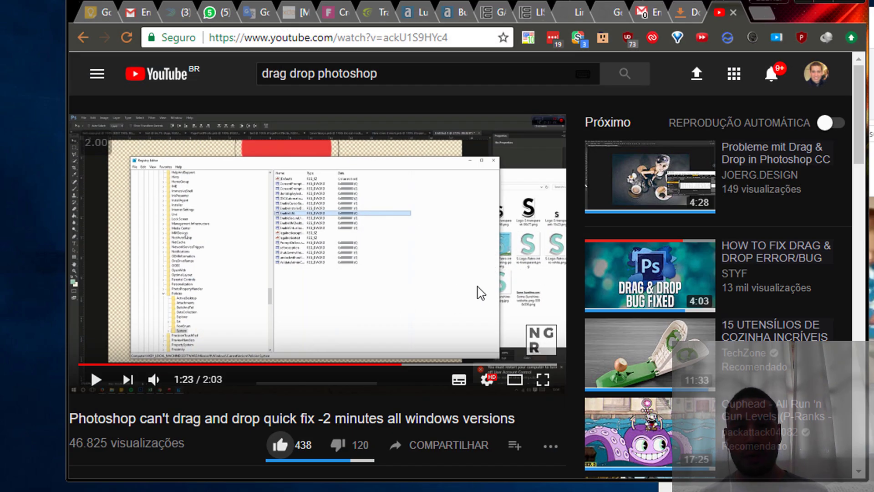
left_click(679, 12)
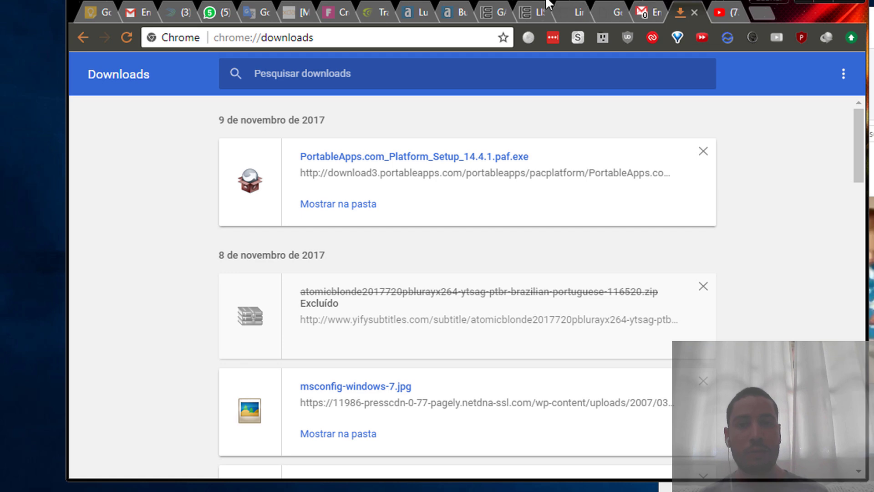
key("super+Right")
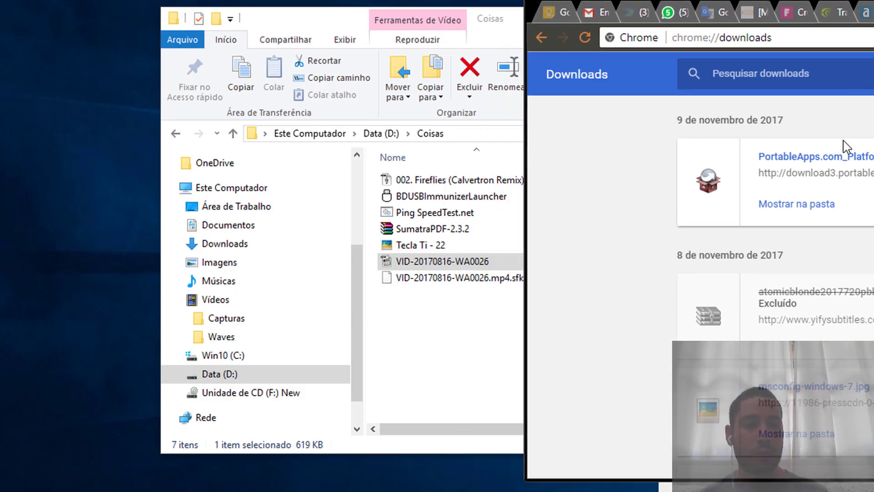
left_click_drag(845, 160, 417, 214)
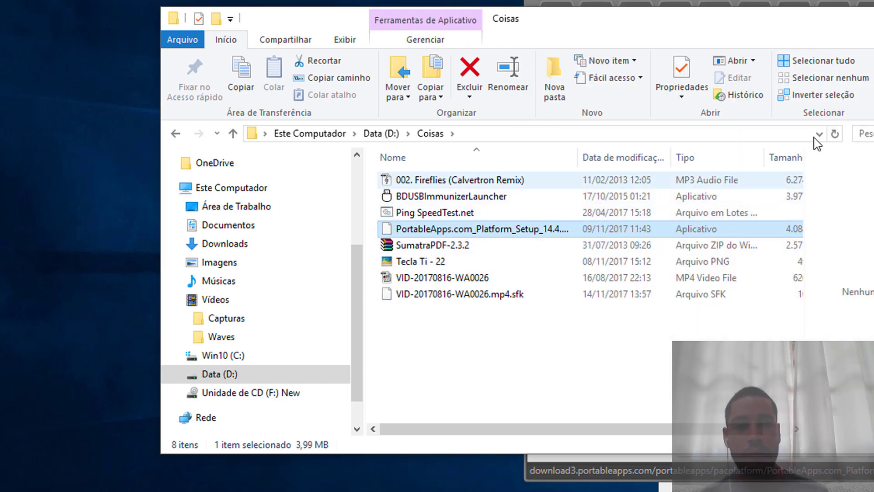
Step: Attach the PortableApps.com_Platform_Setup file from the Coisas folder to a new Gmail message by dropping it into the body, and minimize Chrome
left_click(766, 8)
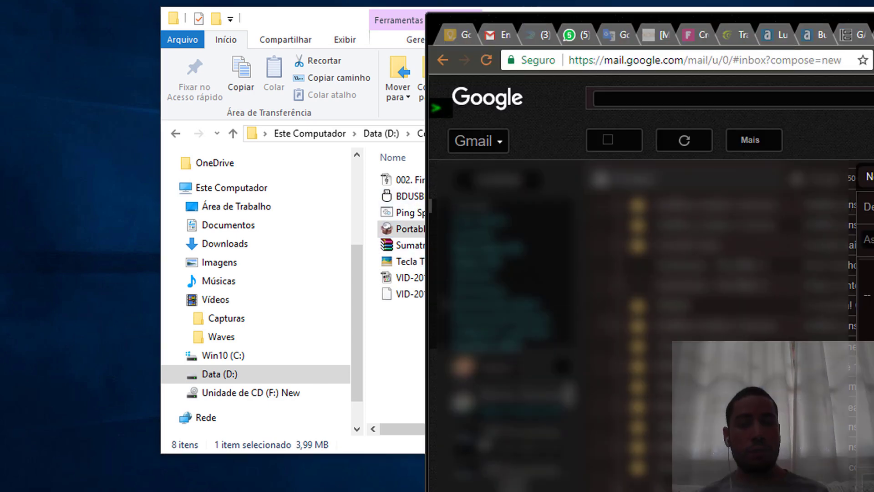
left_click_drag(419, 230, 873, 405)
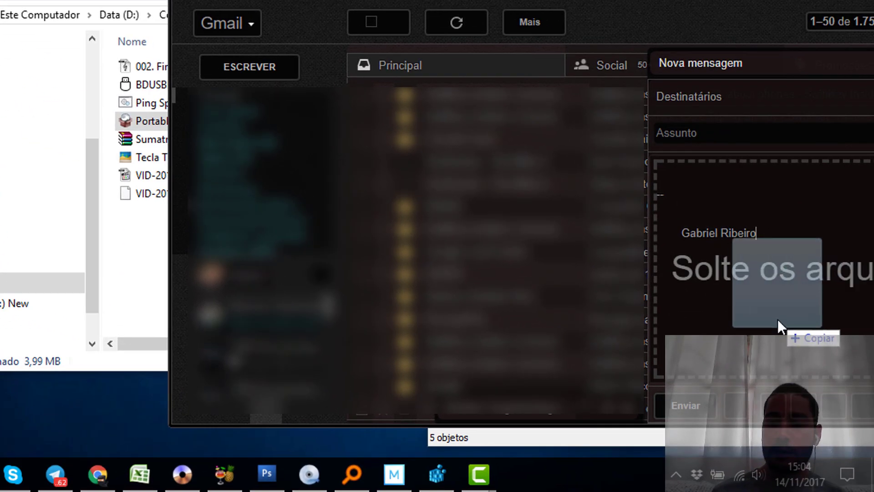
left_click_drag(778, 320, 767, 322)
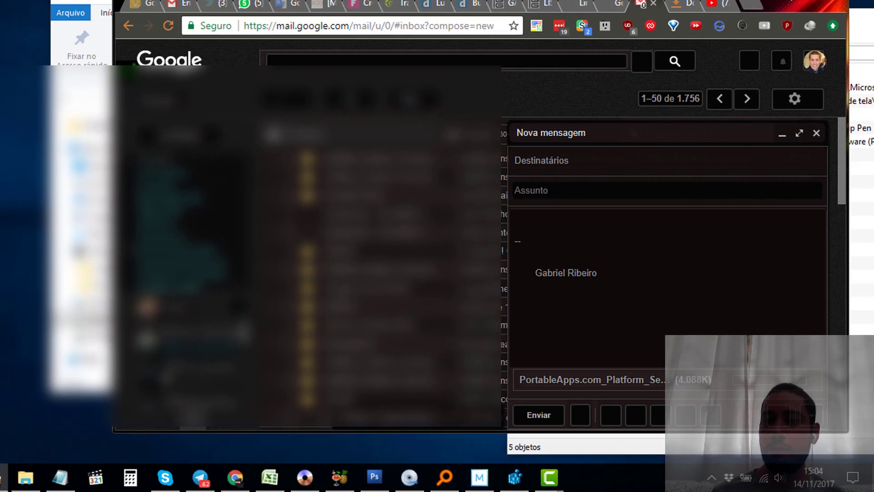
left_click(796, 41)
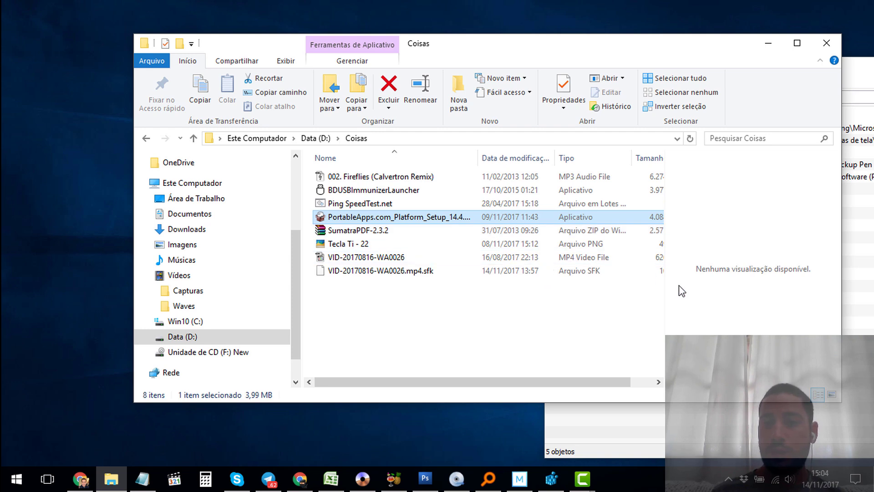
Step: Bring the Everything window fully into view, and minimize it and the Coisas folder window to clear the desktop
left_click_drag(862, 67, 490, 56)
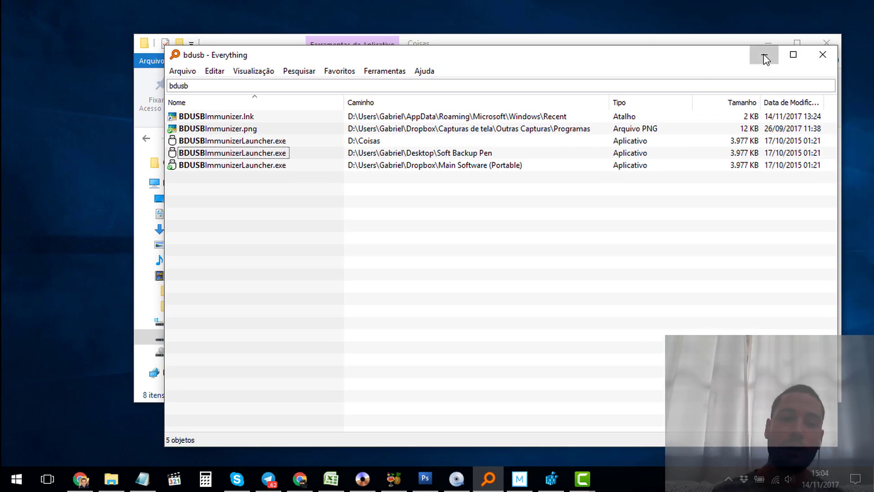
left_click(764, 57)
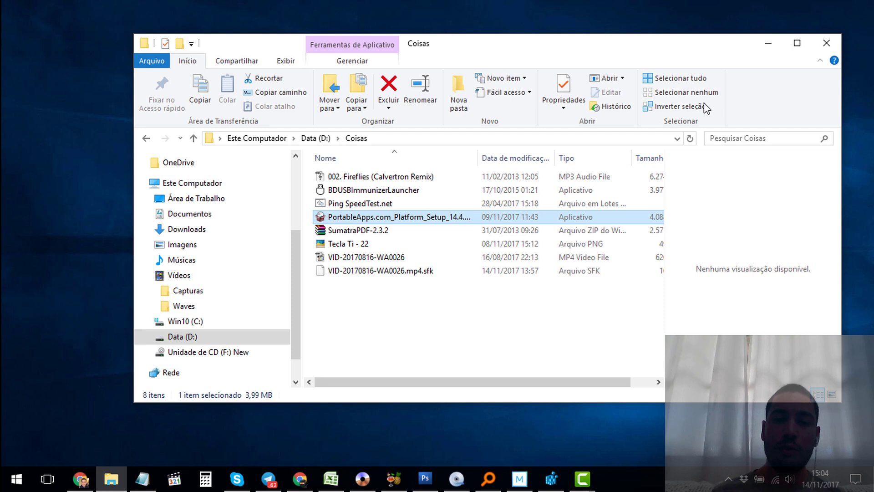
left_click(768, 46)
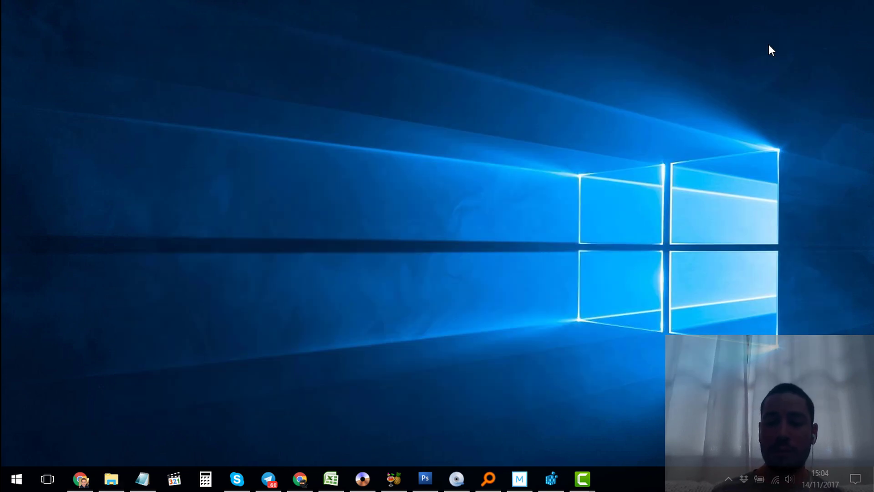